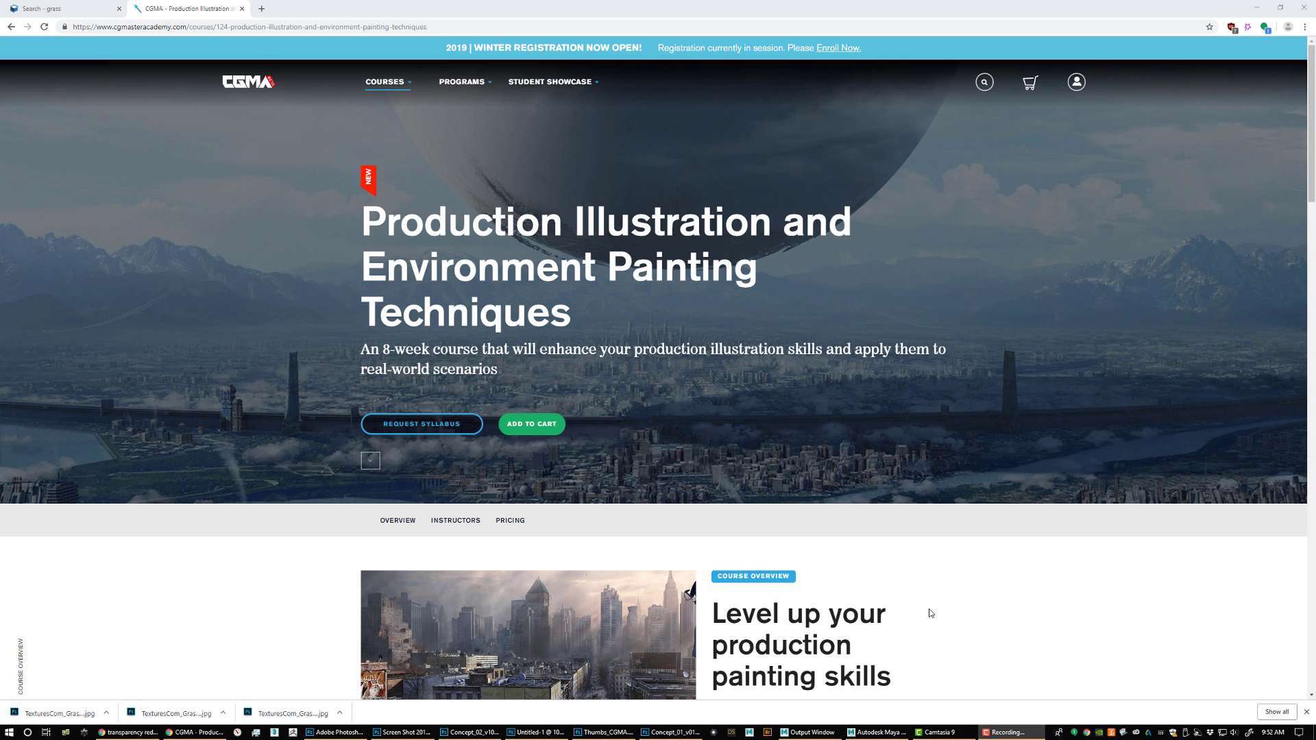
Step: Switch to Photoshop and view the Concept_02_v10.psd painting in full-screen mode
{"action": "left_click", "coordinate": [681, 734]}
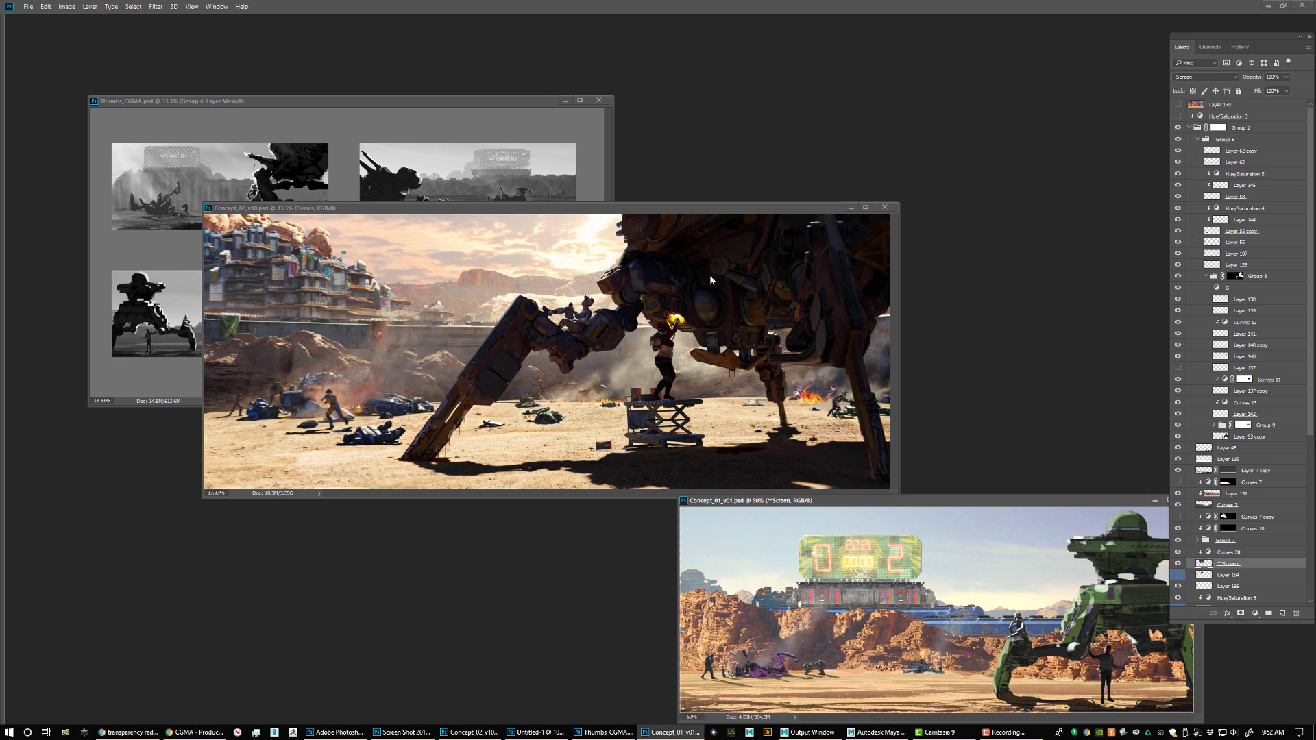
{"action": "left_click", "coordinate": [692, 208]}
{"action": "key", "text": "f"}
{"action": "right_click", "coordinate": [744, 363]}
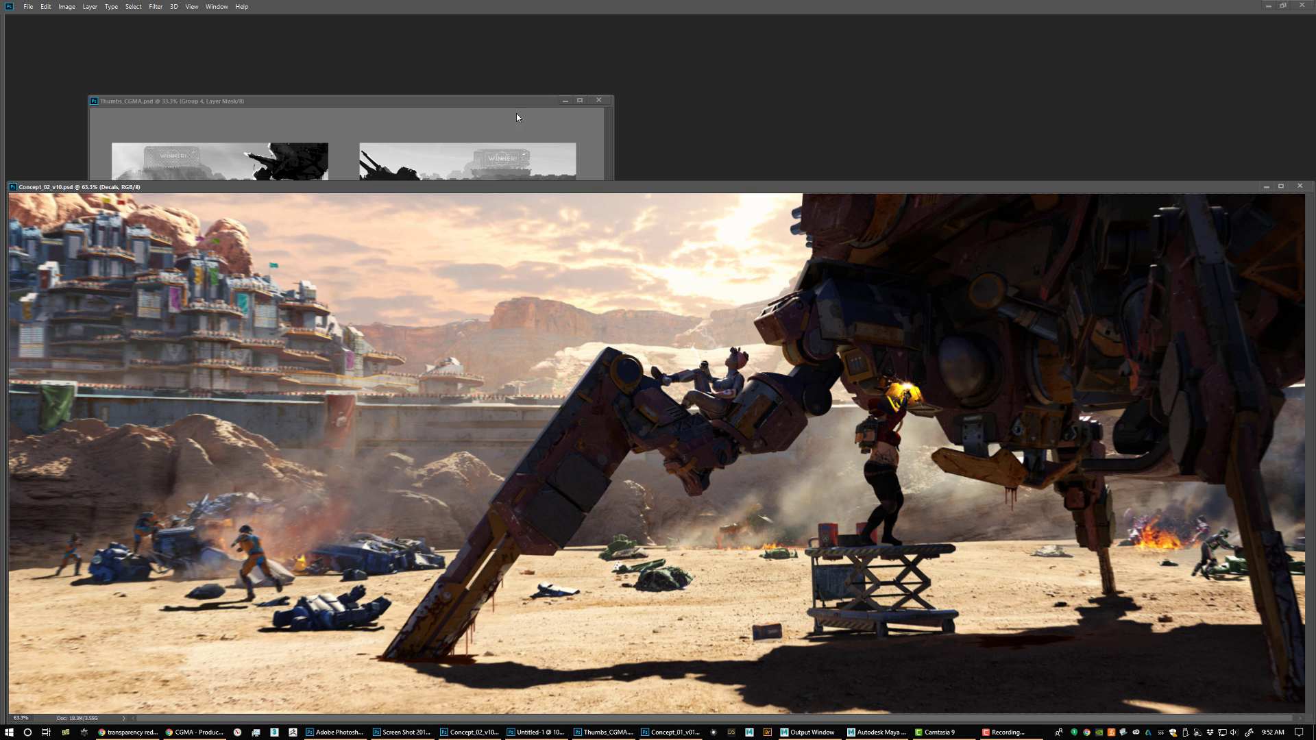
Step: Examine the four greyscale thumbnail sketches in Thumbs_CGMA.psd
{"action": "left_click", "coordinate": [513, 103]}
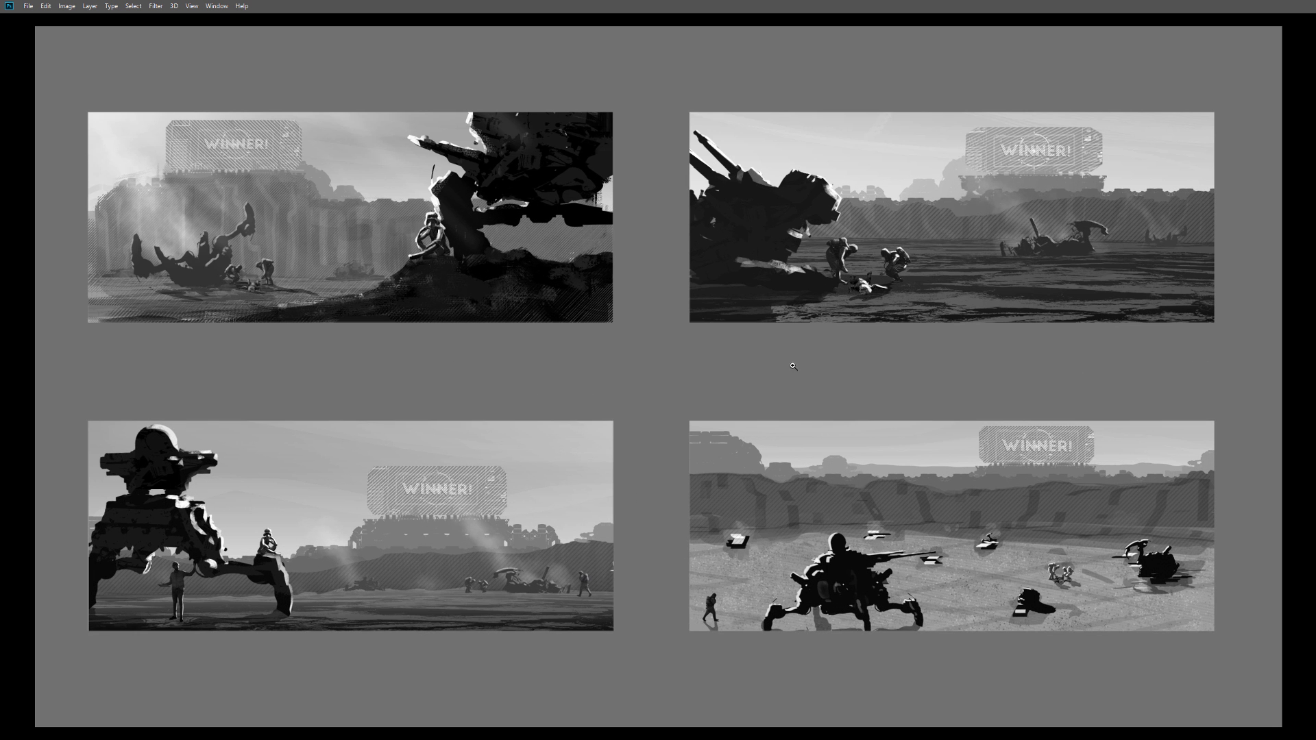
{"action": "key", "text": "f"}
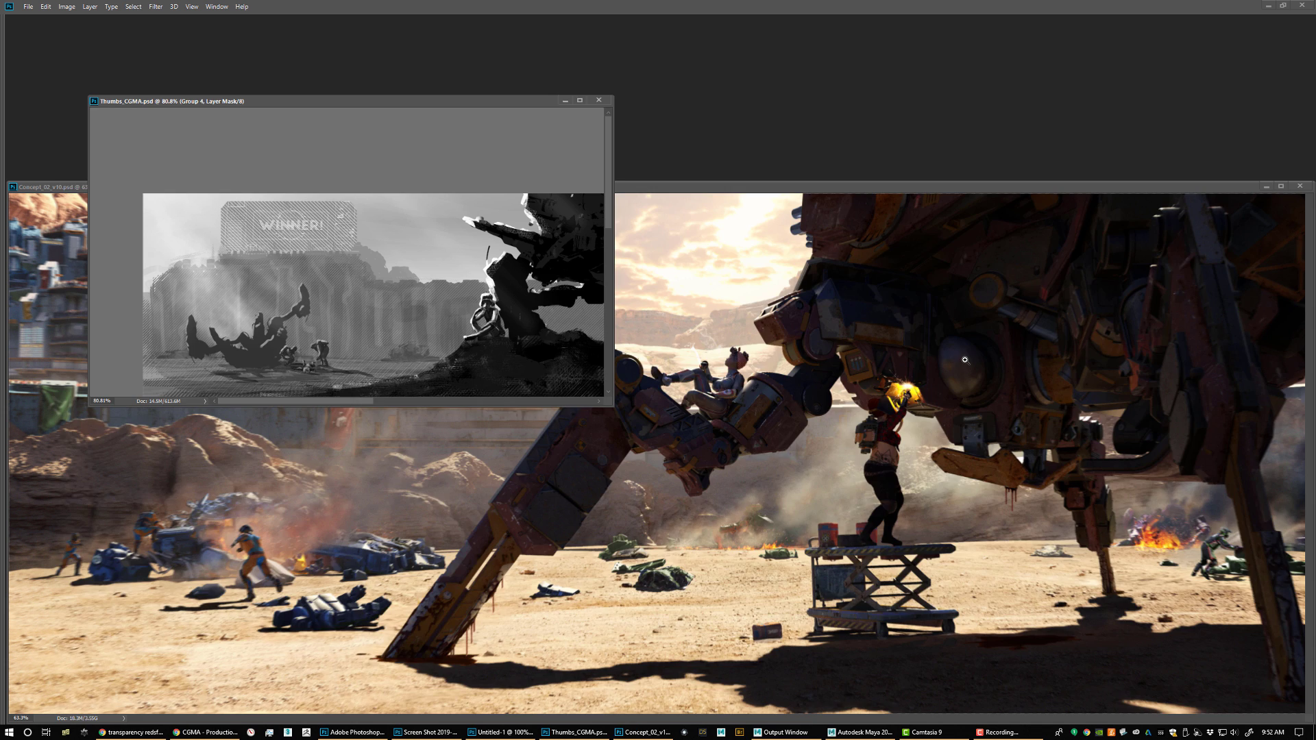
{"action": "left_click", "coordinate": [27, 238]}
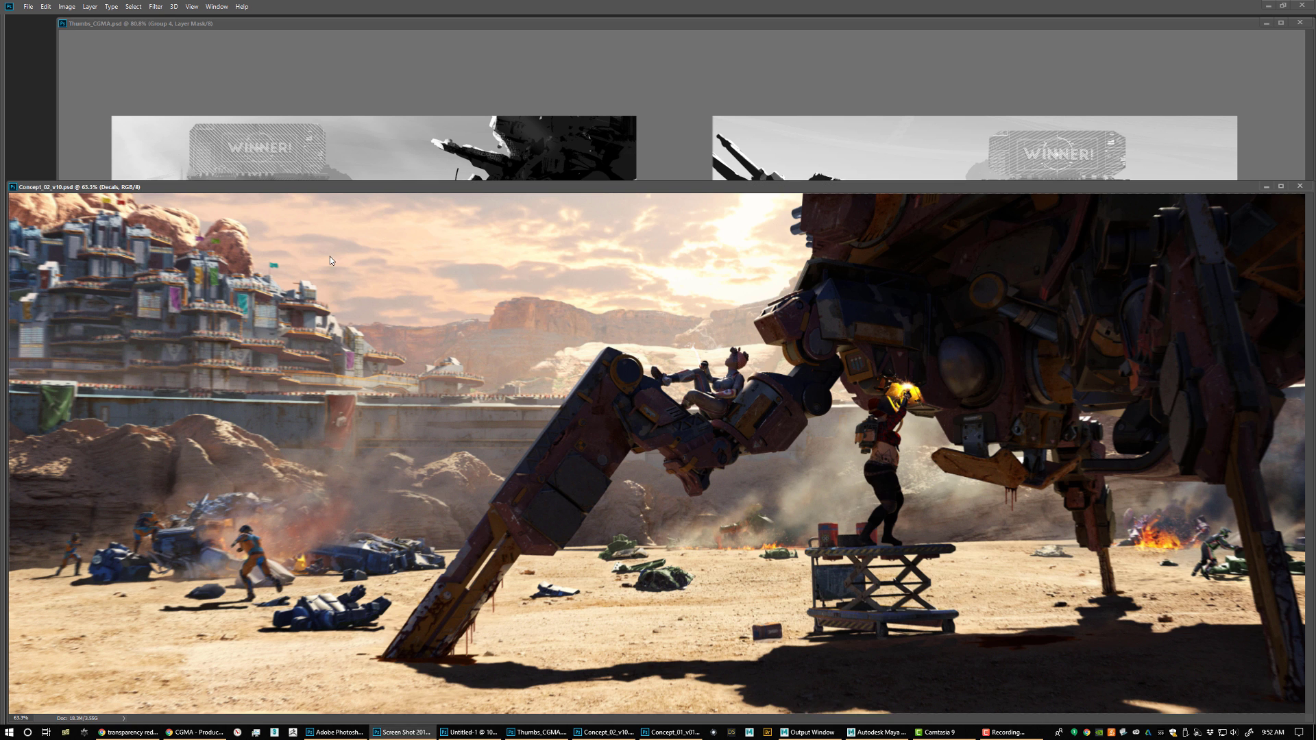
{"action": "key", "text": "ctrl+Tab"}
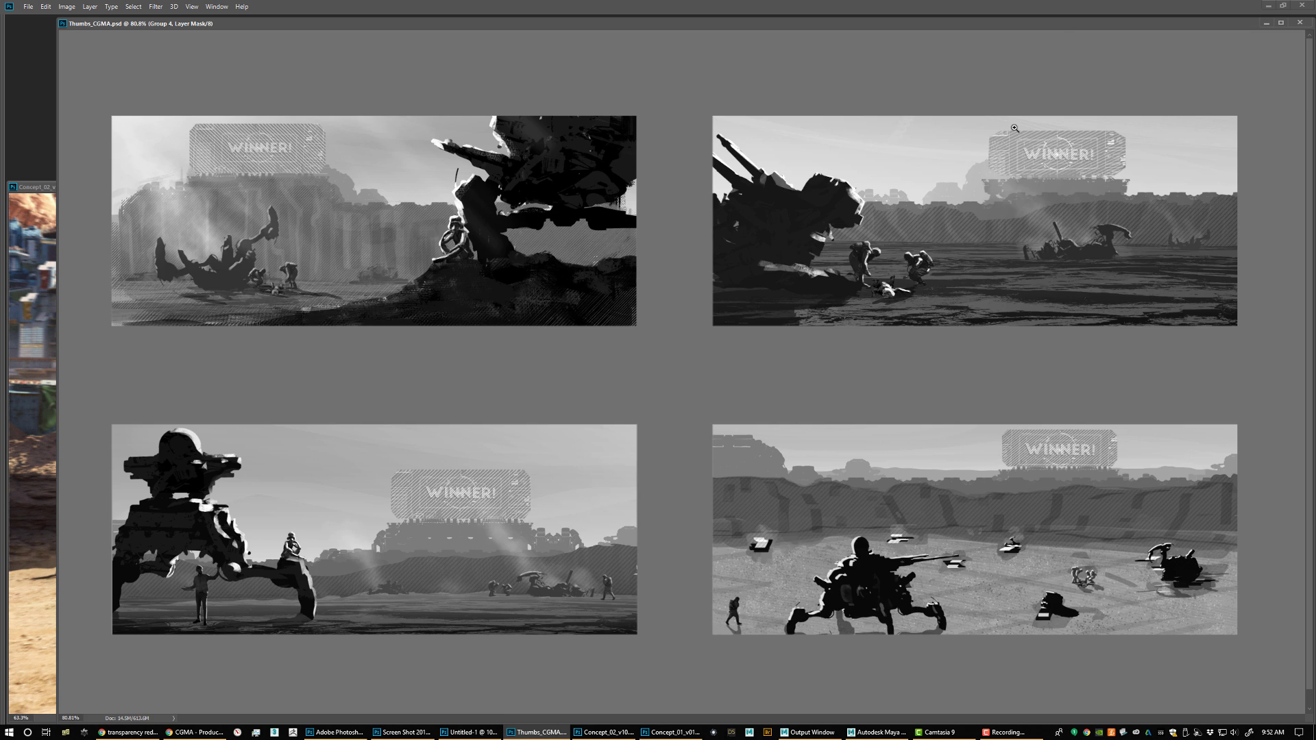
{"action": "key", "text": "ctrl+minus"}
{"action": "key", "text": "ctrl+minus"}
Step: View the Concept_01_v01.psd painting in full-screen mode, fitted to the screen
{"action": "left_click", "coordinate": [1134, 534]}
{"action": "key", "text": "f"}
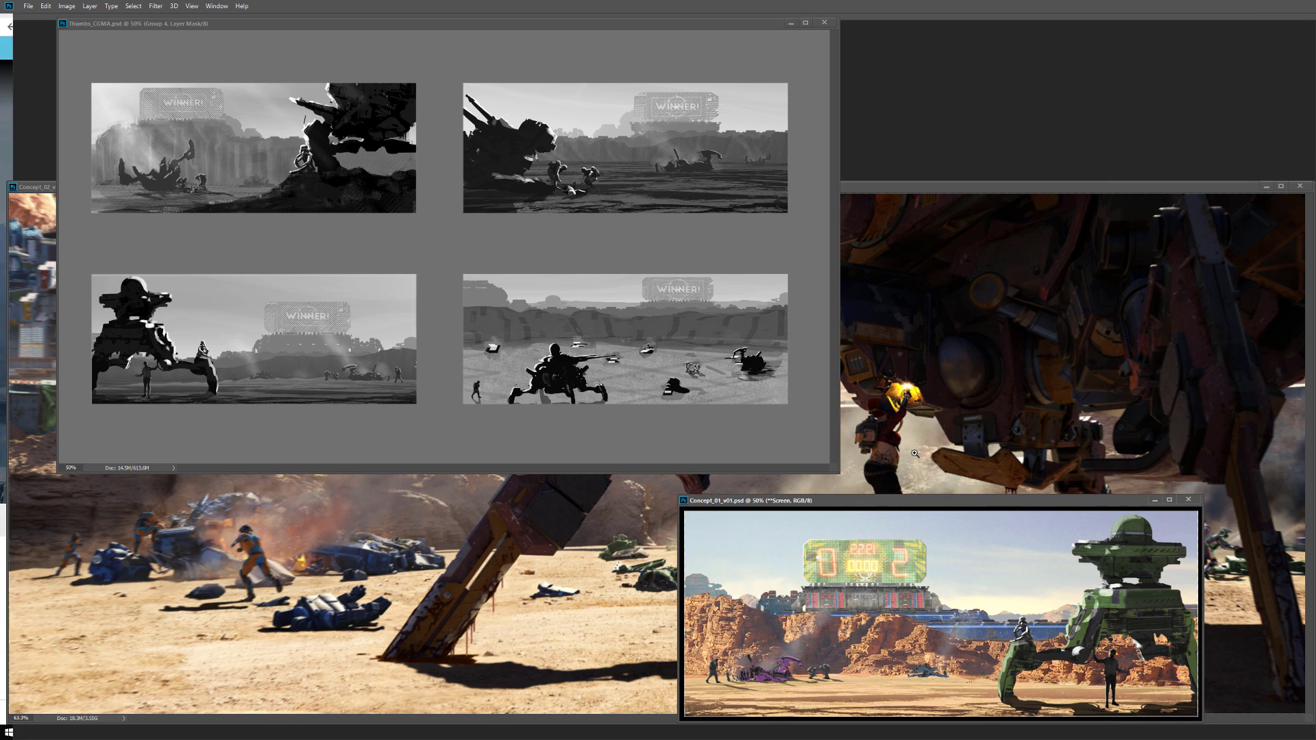
{"action": "key", "text": "f"}
{"action": "right_click", "coordinate": [797, 350]}
{"action": "left_click", "coordinate": [821, 360]}
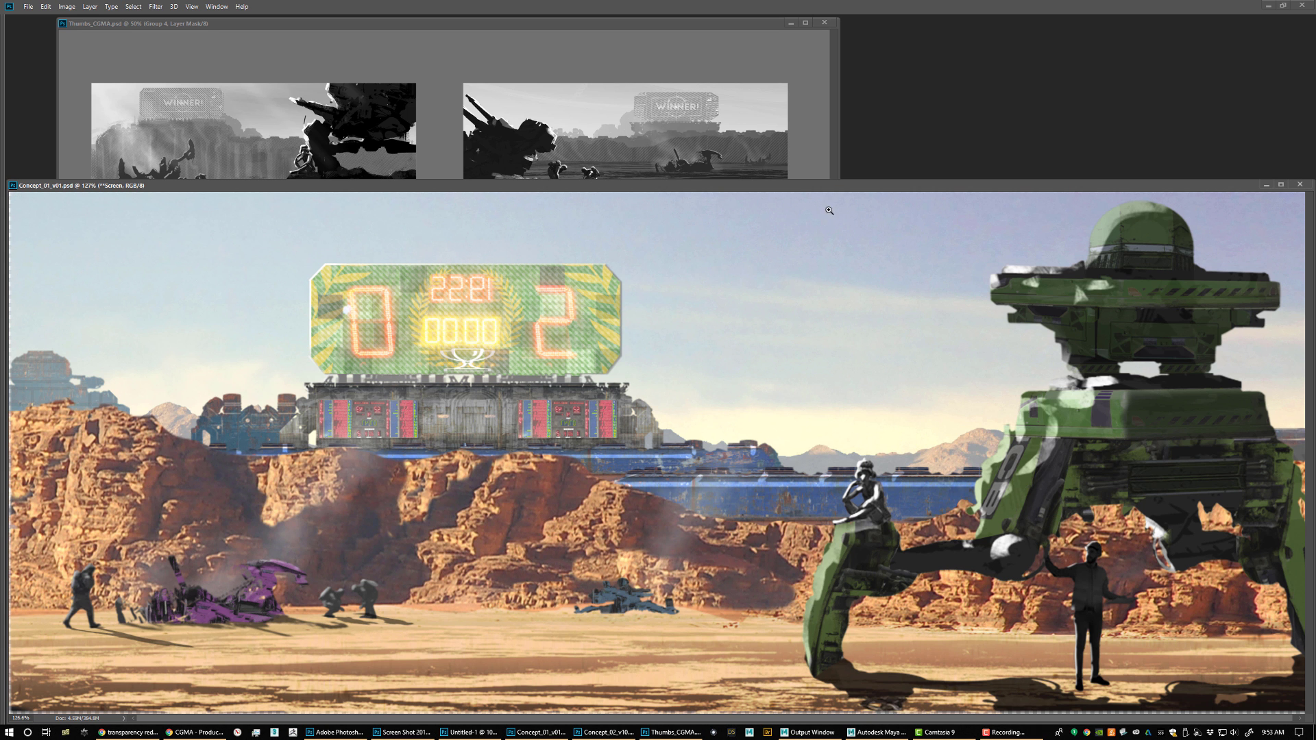
Step: Look at Thumbs_CGMA.psd again and return to the Concept_02_v10.psd painting
{"action": "left_click", "coordinate": [779, 163]}
{"action": "key", "text": "ctrl+Tab"}
{"action": "key", "text": "ctrl+Tab"}
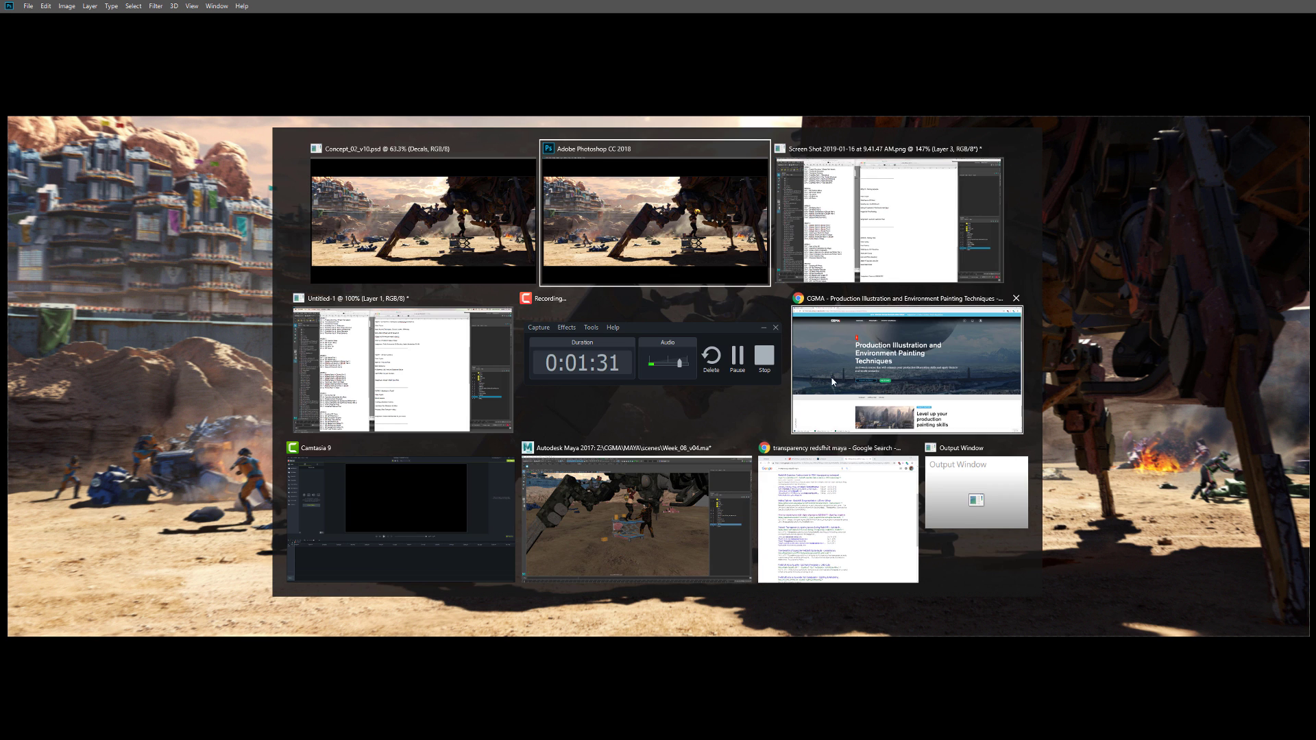
{"action": "key", "text": "alt+Tab"}
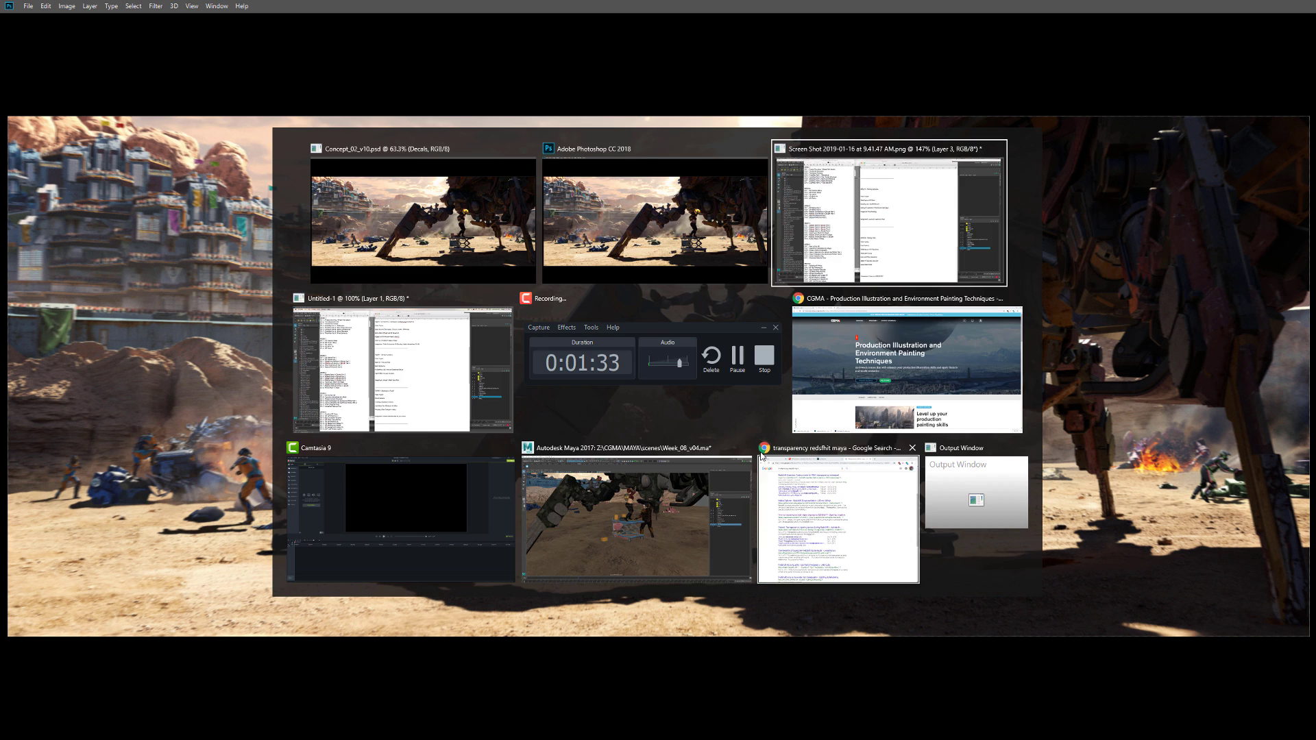
Step: Switch to the Week_08_v04 scene in Maya and examine the camouflaged mech and the welder beneath it
{"action": "left_click_drag", "start_coordinate": [868, 291], "coordinate": [562, 348]}
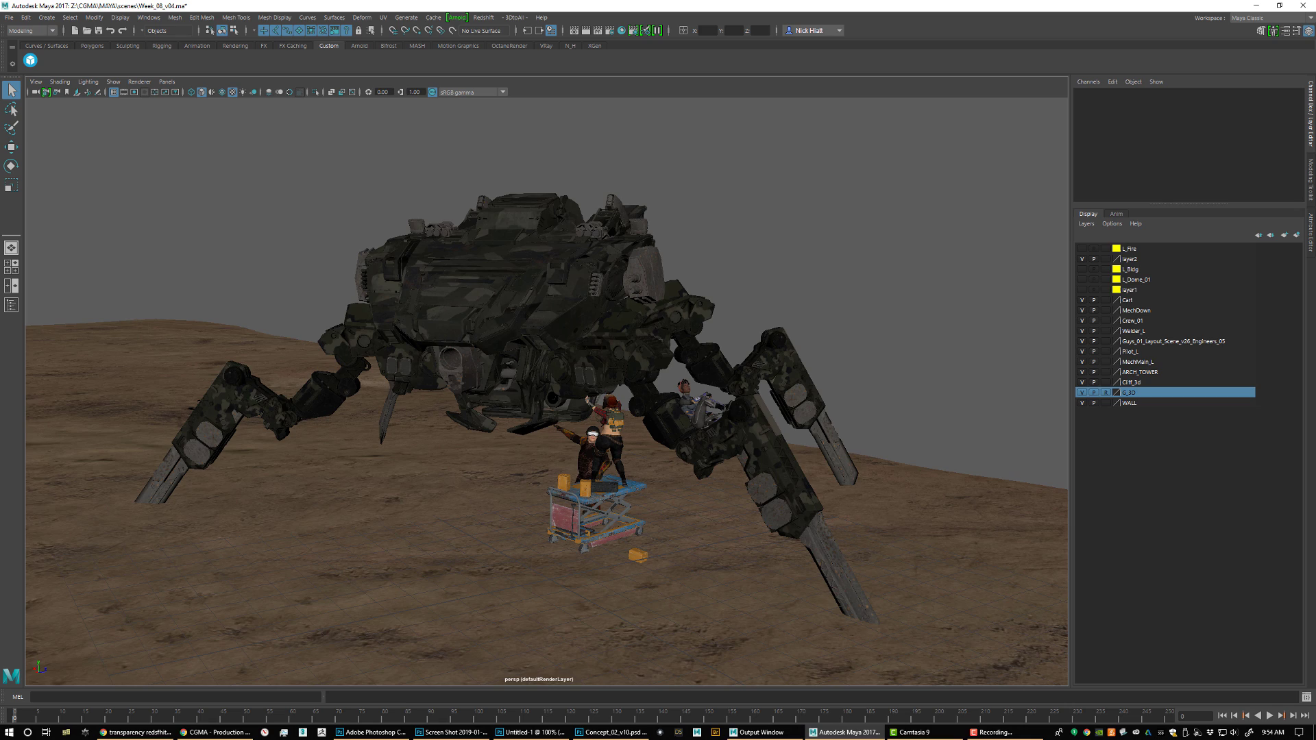
{"action": "left_click_drag", "start_coordinate": [721, 398], "coordinate": [835, 392]}
{"action": "left_click", "coordinate": [837, 392]}
{"action": "key", "text": "f"}
{"action": "left_click_drag", "start_coordinate": [869, 440], "coordinate": [547, 272]}
{"action": "left_click", "coordinate": [548, 322]}
{"action": "left_click_drag", "start_coordinate": [549, 322], "coordinate": [438, 474]}
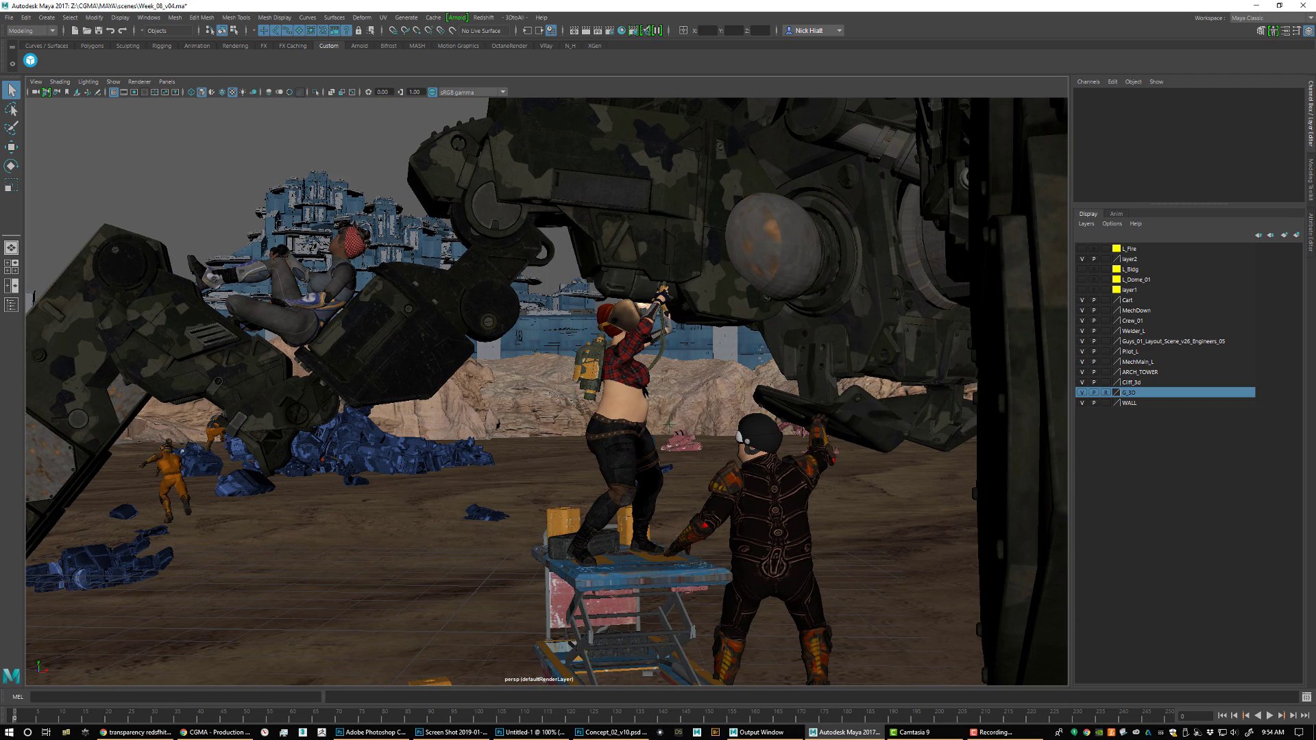
Step: Inspect the scissor-lift cart and the two crew figures beside the mech
{"action": "left_click_drag", "start_coordinate": [749, 529], "coordinate": [869, 374]}
{"action": "left_click", "coordinate": [630, 463]}
{"action": "left_click", "coordinate": [736, 448]}
{"action": "scroll", "coordinate": [736, 448], "scroll_direction": "up", "scroll_amount": 3}
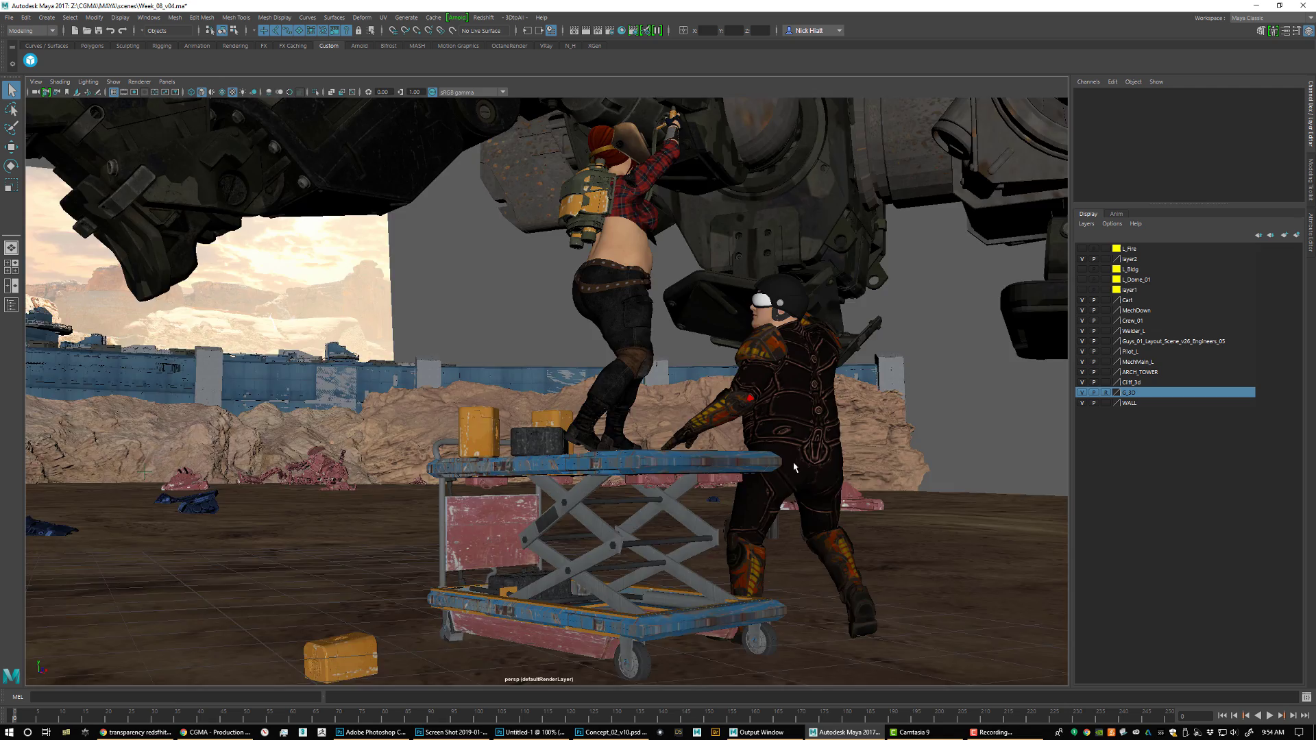
{"action": "left_click_drag", "start_coordinate": [736, 448], "coordinate": [782, 511], "text": "alt"}
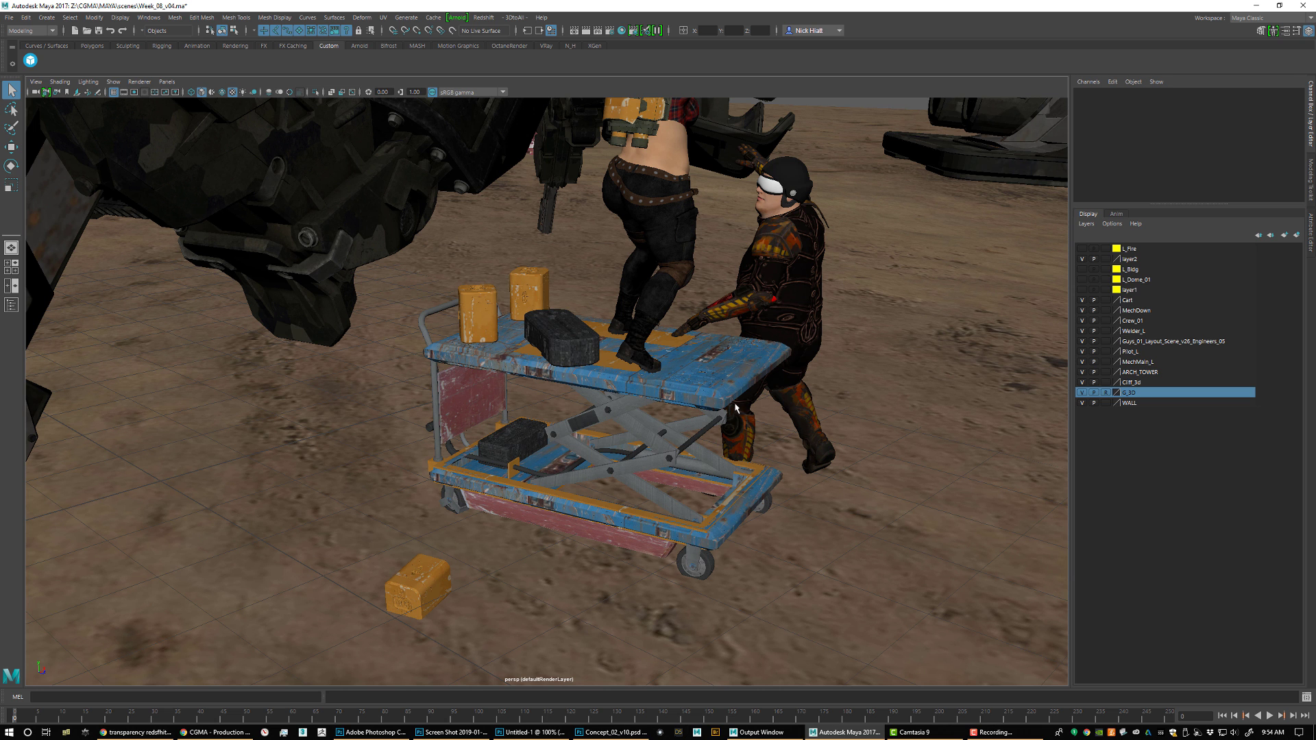
Step: Examine the battlefield layout with the blue wreckage, orange-suited crew, cliffs and wall around the mech
{"action": "scroll", "coordinate": [542, 339], "scroll_direction": "down", "scroll_amount": 8}
{"action": "left_click_drag", "start_coordinate": [646, 373], "coordinate": [837, 473], "text": "alt"}
{"action": "scroll", "coordinate": [714, 364], "scroll_direction": "up", "scroll_amount": 4}
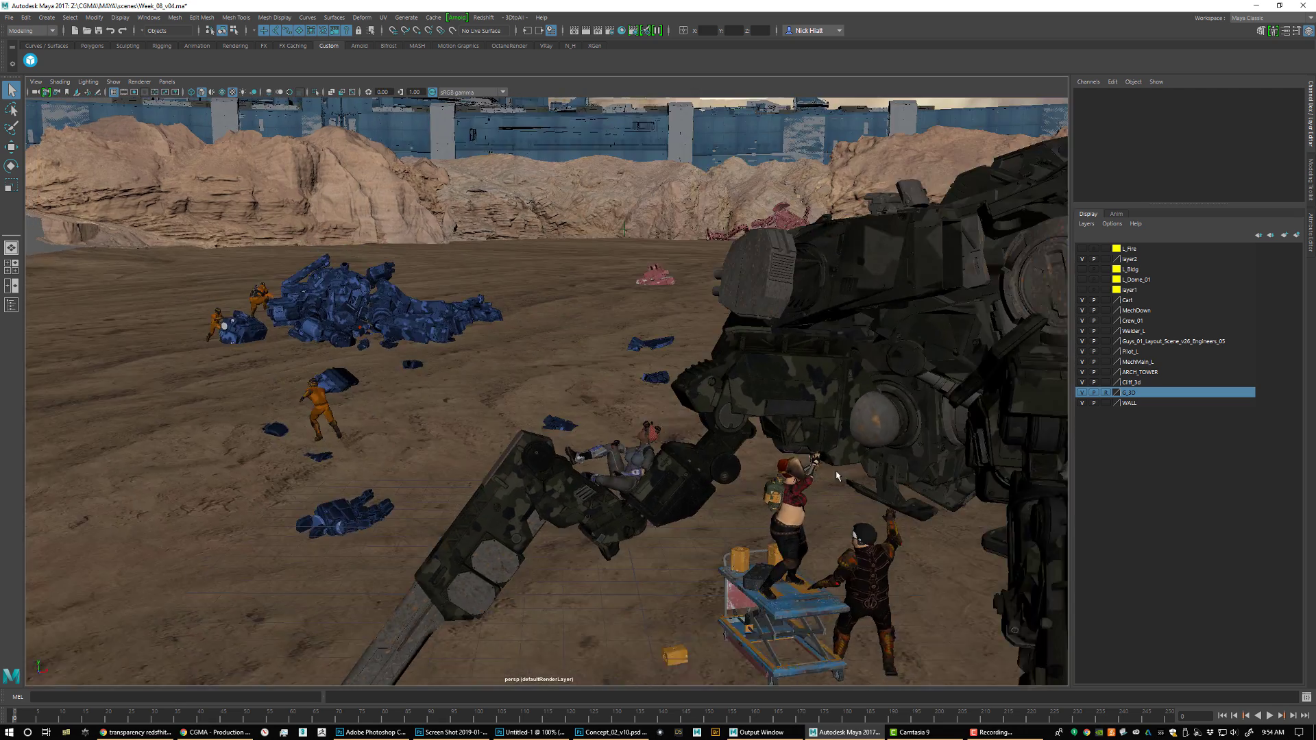
{"action": "scroll", "coordinate": [562, 317], "scroll_direction": "down", "scroll_amount": 5}
{"action": "left_click_drag", "start_coordinate": [563, 316], "coordinate": [549, 241]}
Step: Select a building group of the tower city behind the wall and frame it for inspection
{"action": "left_click", "coordinate": [503, 183]}
{"action": "key", "text": "Up"}
{"action": "key", "text": "f"}
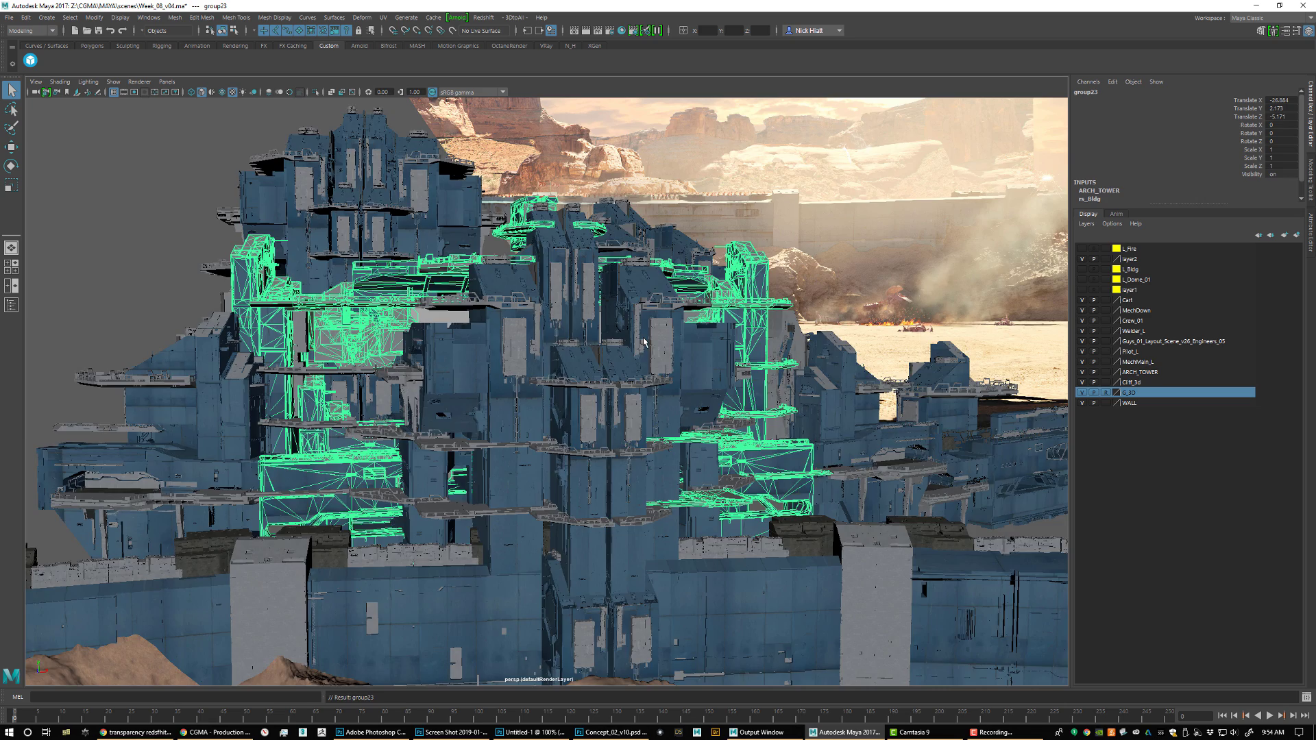
Step: Inspect the tower city, select the mech's leg base, and frame it to show the mech
{"action": "left_click_drag", "start_coordinate": [700, 387], "coordinate": [329, 259], "text": "alt"}
{"action": "left_click", "coordinate": [330, 258]}
{"action": "mouse_move", "coordinate": [796, 480]}
{"action": "left_mouse_down", "text": "alt"}
{"action": "mouse_move", "coordinate": [960, 510]}
{"action": "mouse_move", "coordinate": [791, 460]}
{"action": "mouse_move", "coordinate": [795, 491]}
{"action": "mouse_move", "coordinate": [804, 458]}
{"action": "mouse_move", "coordinate": [736, 436]}
{"action": "mouse_move", "coordinate": [593, 426]}
{"action": "mouse_move", "coordinate": [421, 443]}
{"action": "mouse_move", "coordinate": [507, 422]}
{"action": "mouse_move", "coordinate": [590, 457]}
{"action": "mouse_move", "coordinate": [687, 445]}
{"action": "mouse_move", "coordinate": [569, 429]}
{"action": "mouse_move", "coordinate": [612, 408]}
{"action": "mouse_move", "coordinate": [757, 450]}
{"action": "mouse_move", "coordinate": [662, 438]}
{"action": "mouse_move", "coordinate": [686, 463]}
{"action": "mouse_move", "coordinate": [798, 466]}
{"action": "mouse_move", "coordinate": [785, 478]}
{"action": "left_mouse_up", "text": "alt"}
{"action": "left_click", "coordinate": [704, 426]}
{"action": "key", "text": "f"}
Step: Switch back to the Concept_02_v10.psd painting in Photoshop
{"action": "key", "text": "alt+Tab"}
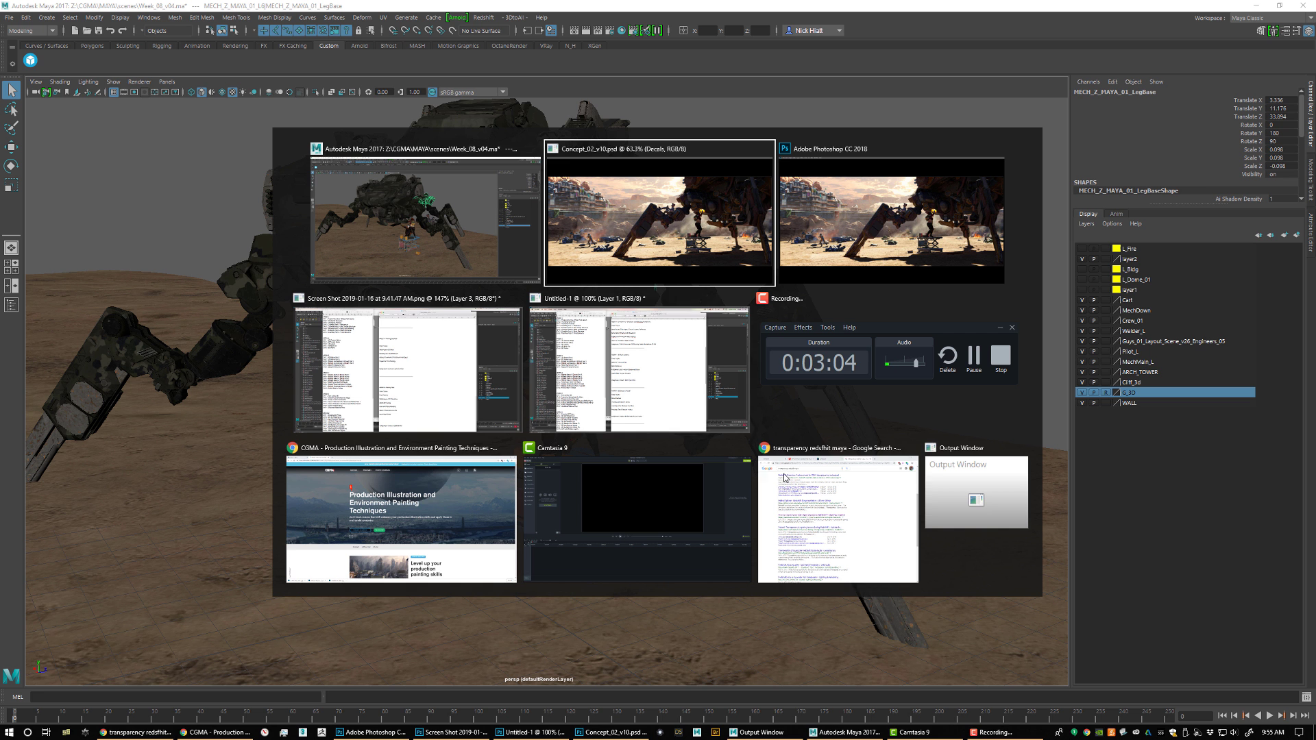